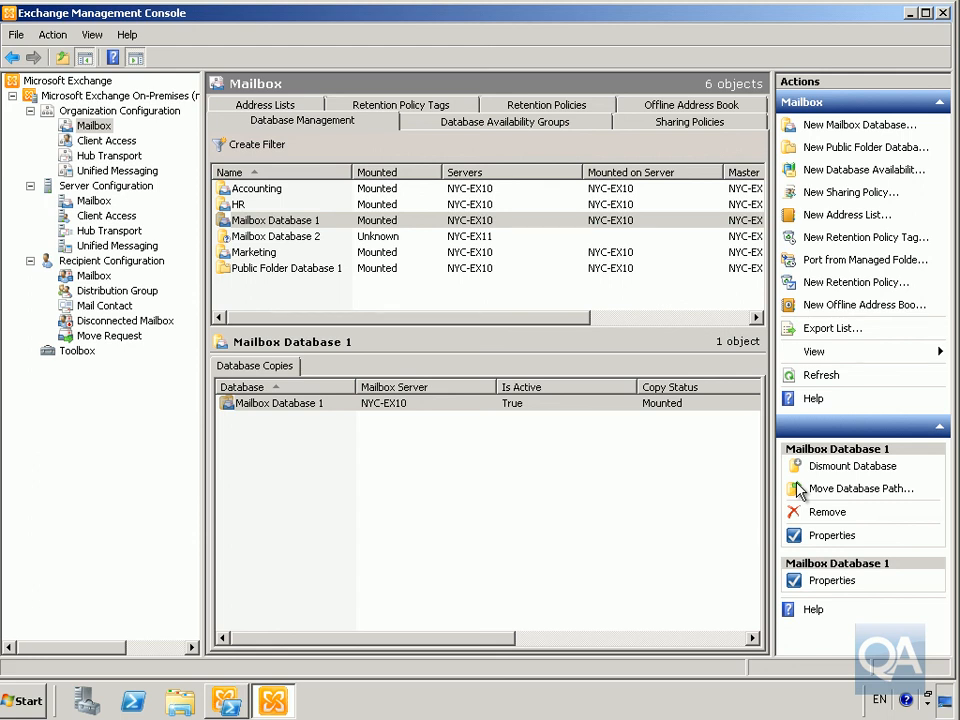
- Show the Exchange Toolbox and choose the Public Folder Management Console
{"action": "left_click", "coordinate": [79, 352]}
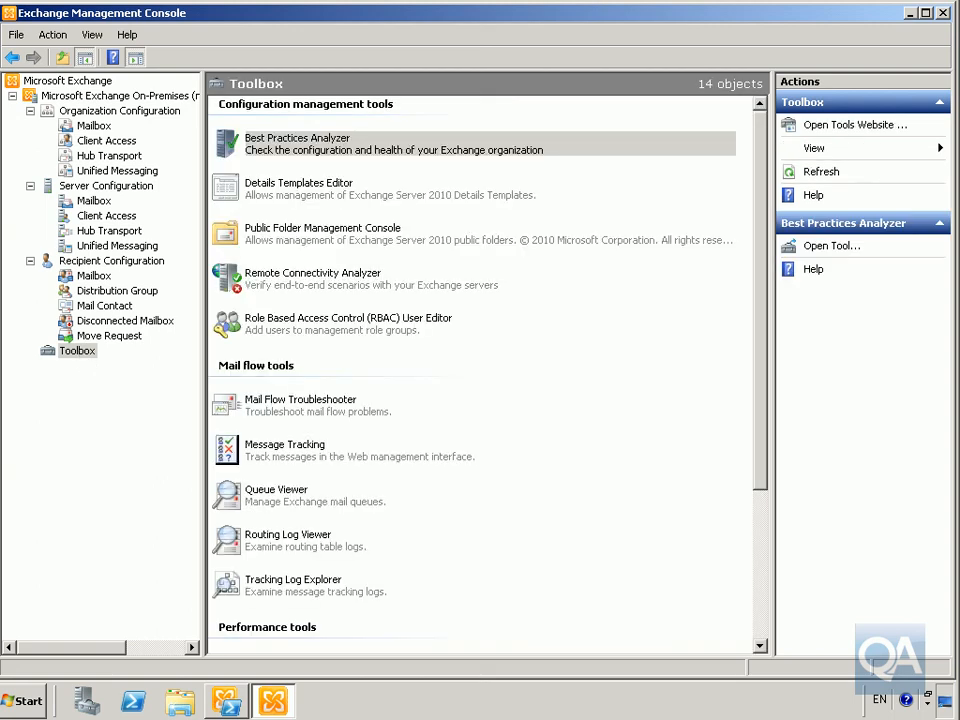
{"action": "left_click", "coordinate": [337, 246]}
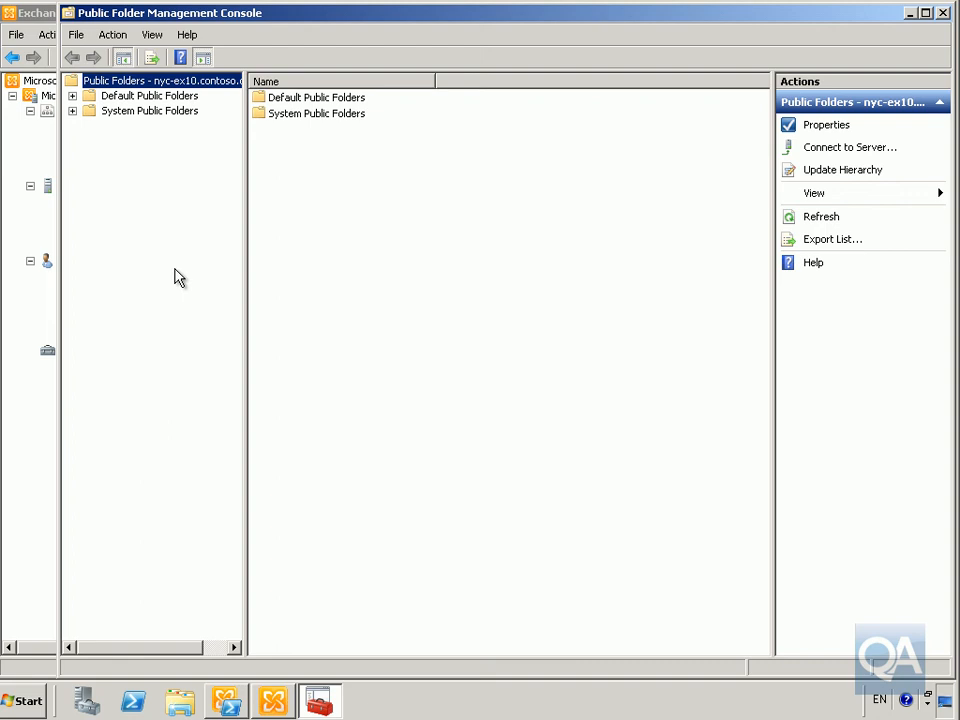
- Launch Public Folder Management Console and start a new public folder under Default Public Folders
{"action": "double_click", "coordinate": [112, 99]}
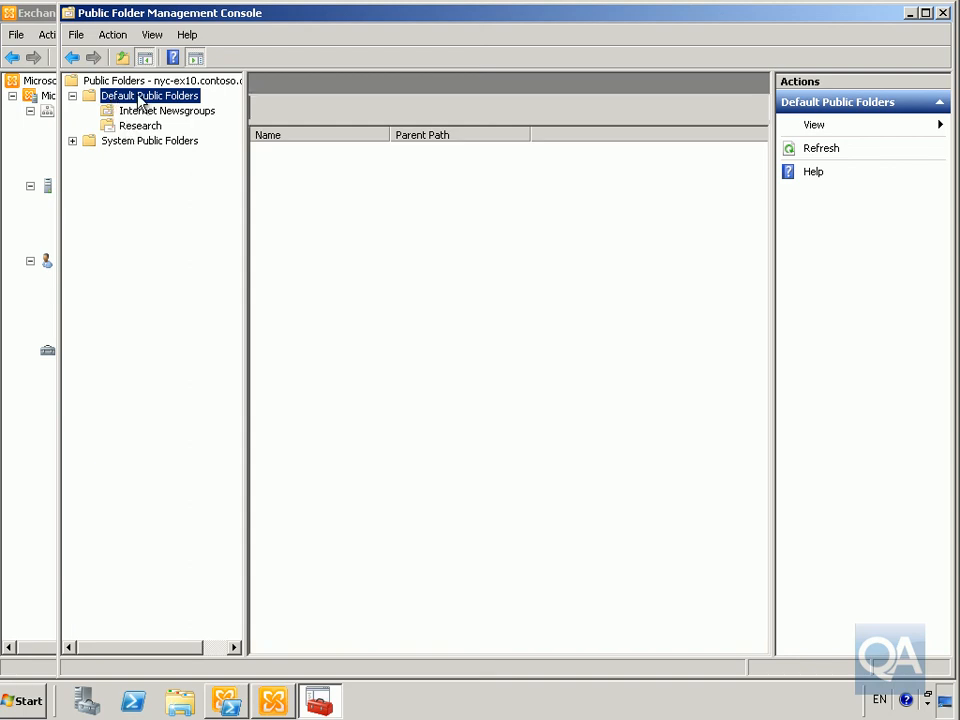
{"action": "right_click", "coordinate": [138, 98]}
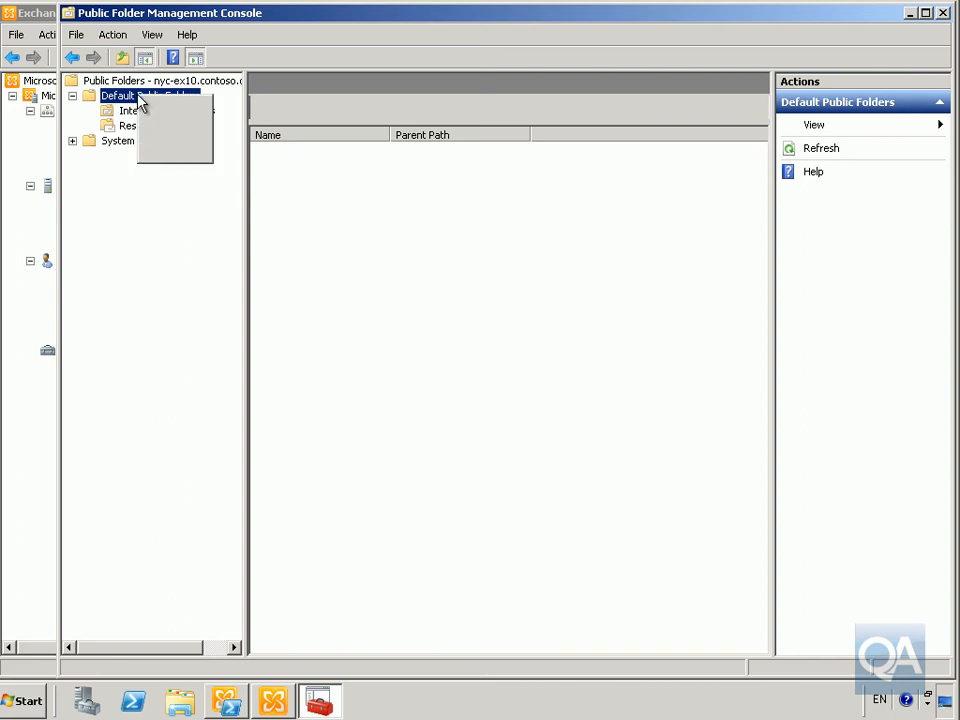
{"action": "left_click", "coordinate": [124, 98]}
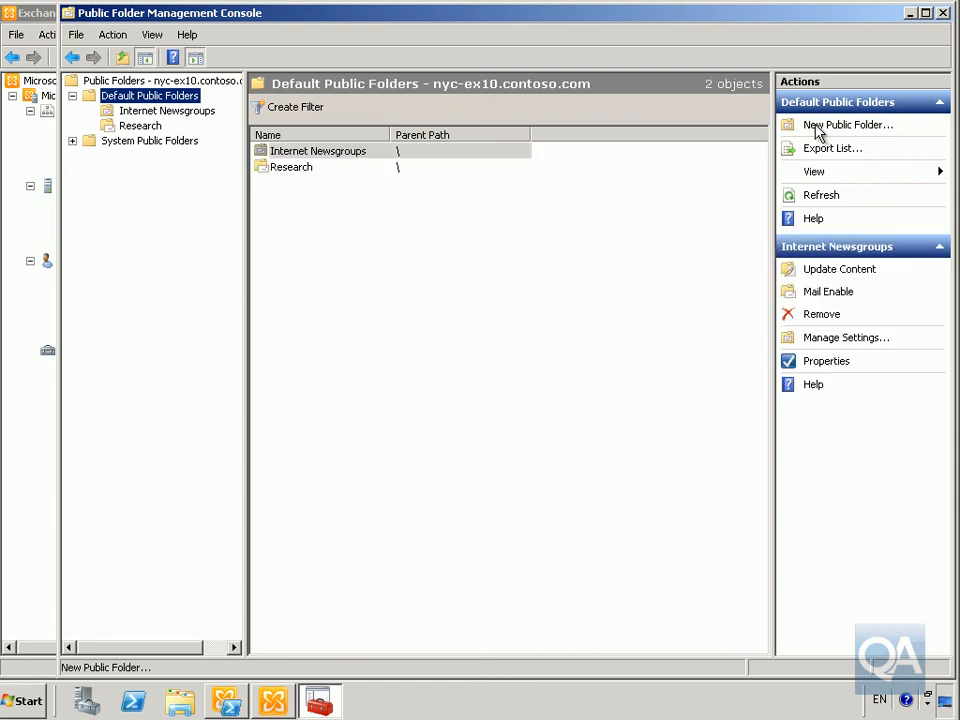
{"action": "left_click", "coordinate": [817, 128]}
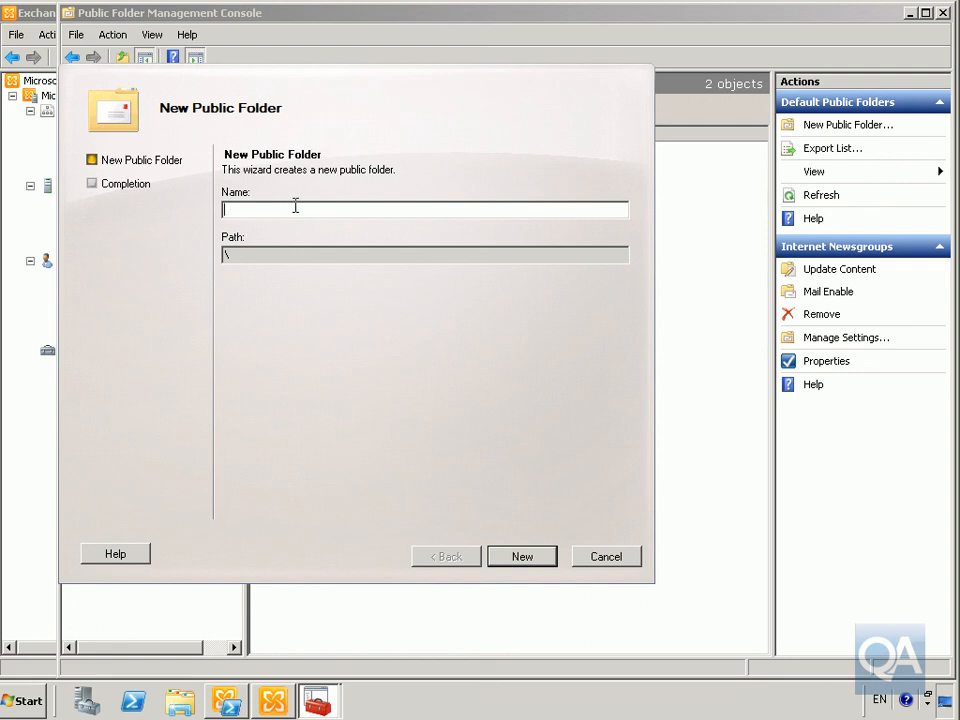
- Create a public folder named 'Sales' and close the finished wizard
{"action": "type", "text": "Sales"}
{"action": "left_click", "coordinate": [518, 563]}
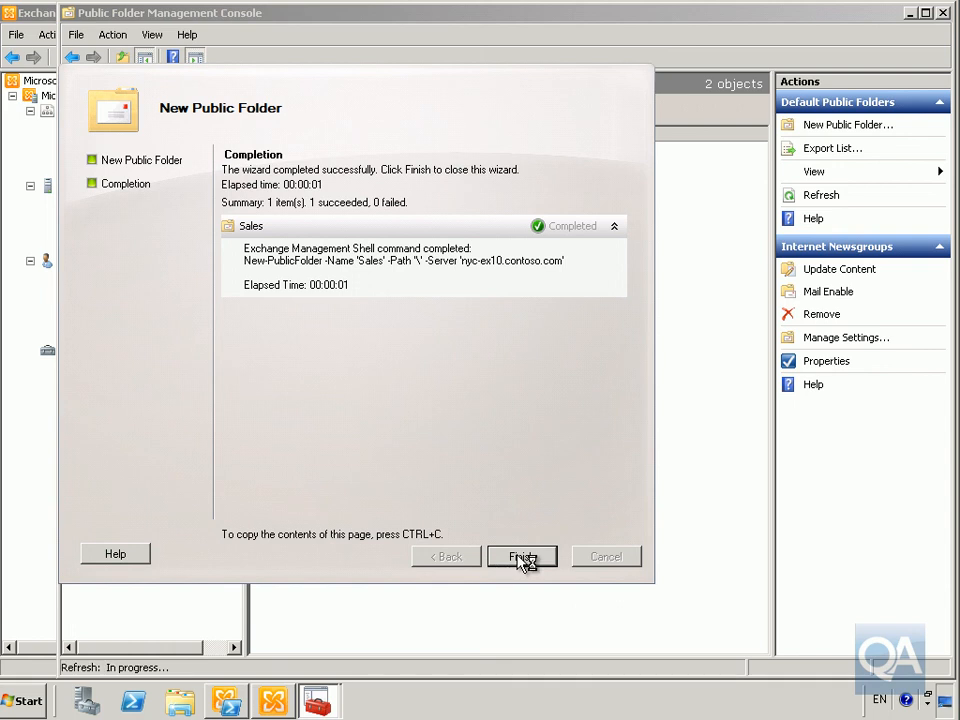
{"action": "left_click", "coordinate": [522, 557]}
{"action": "left_click", "coordinate": [293, 190]}
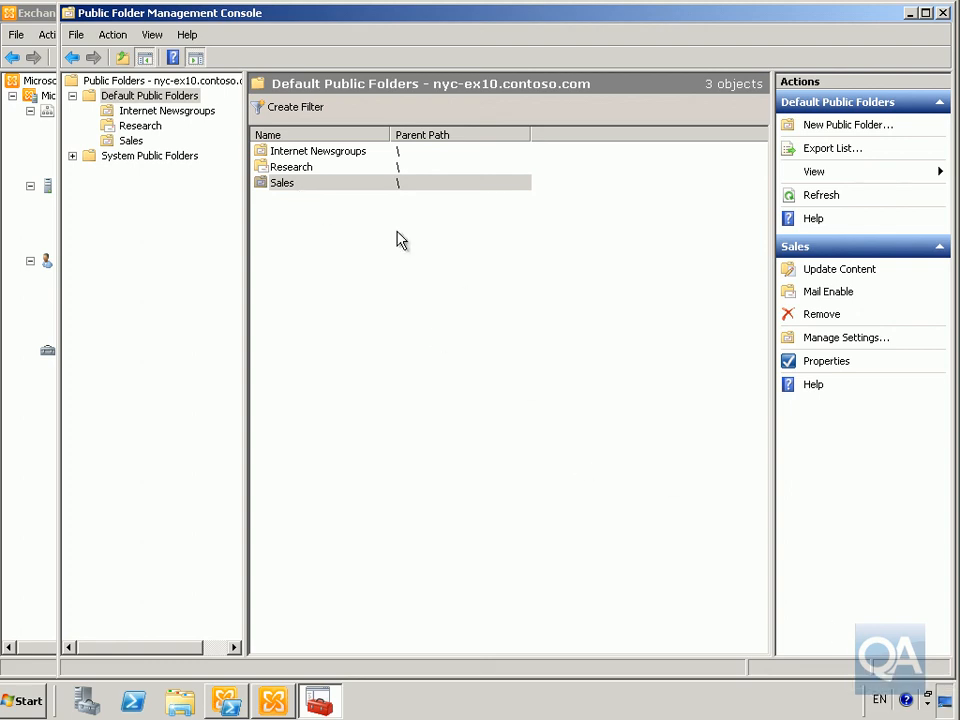
- Add the chosen user to the Sales folder's permissions with Custom level and Edit all enabled
{"action": "right_click", "coordinate": [316, 186]}
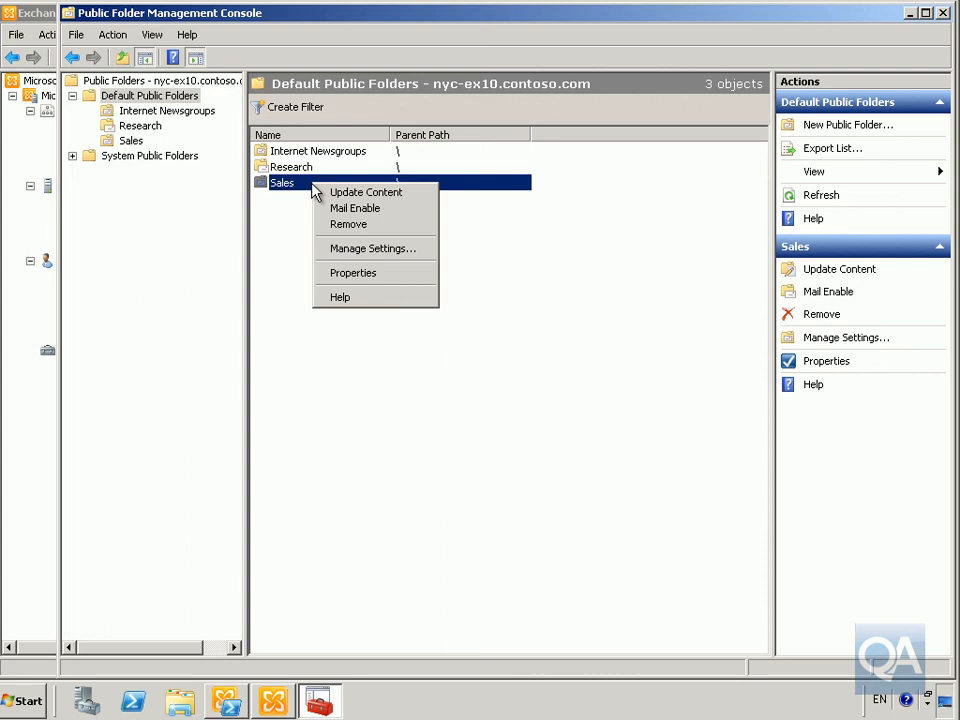
{"action": "left_click", "coordinate": [353, 272]}
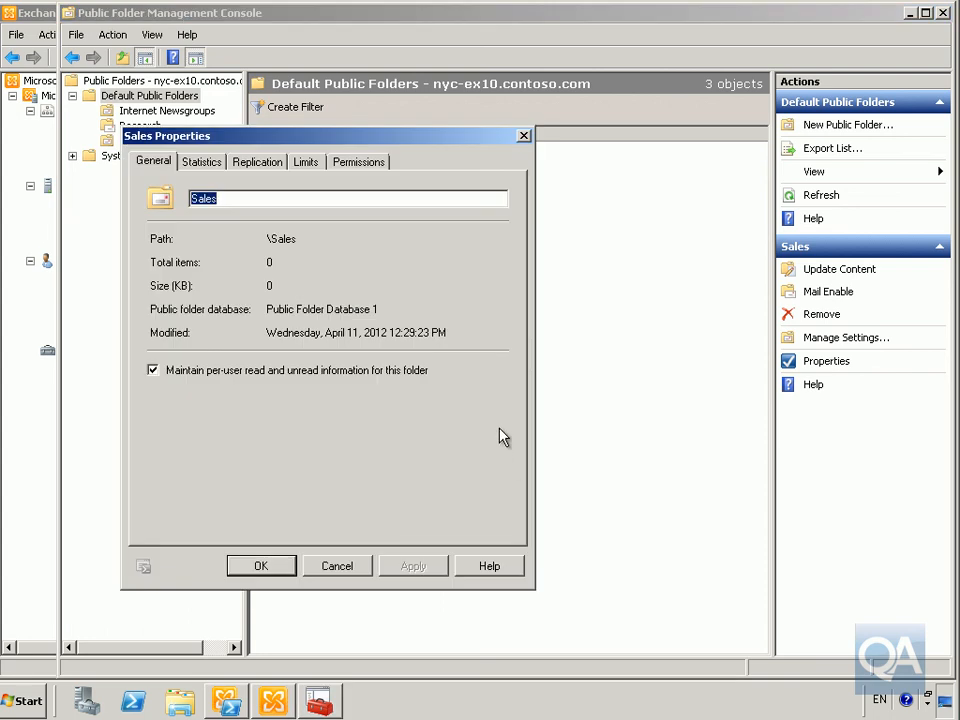
{"action": "left_click", "coordinate": [343, 166]}
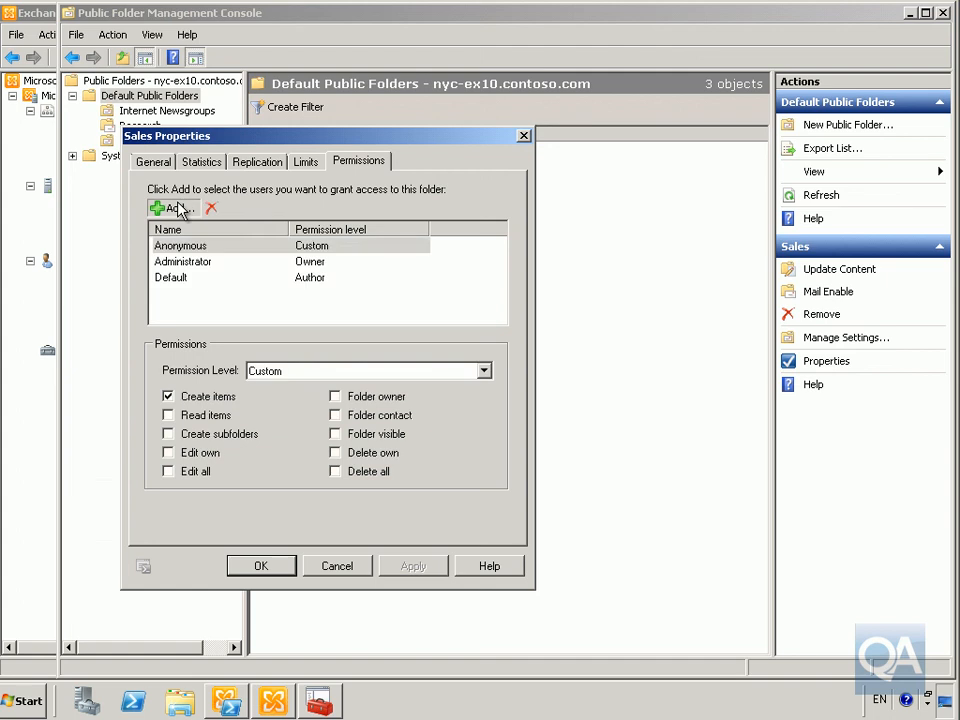
{"action": "left_click", "coordinate": [180, 208]}
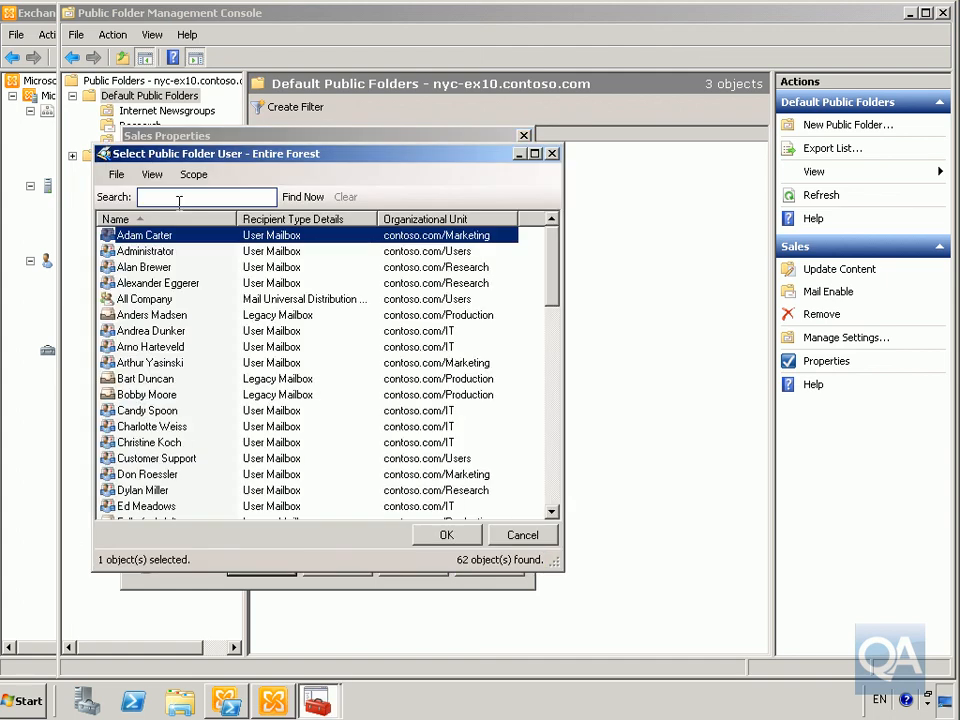
{"action": "left_click", "coordinate": [168, 476]}
{"action": "left_click", "coordinate": [476, 538]}
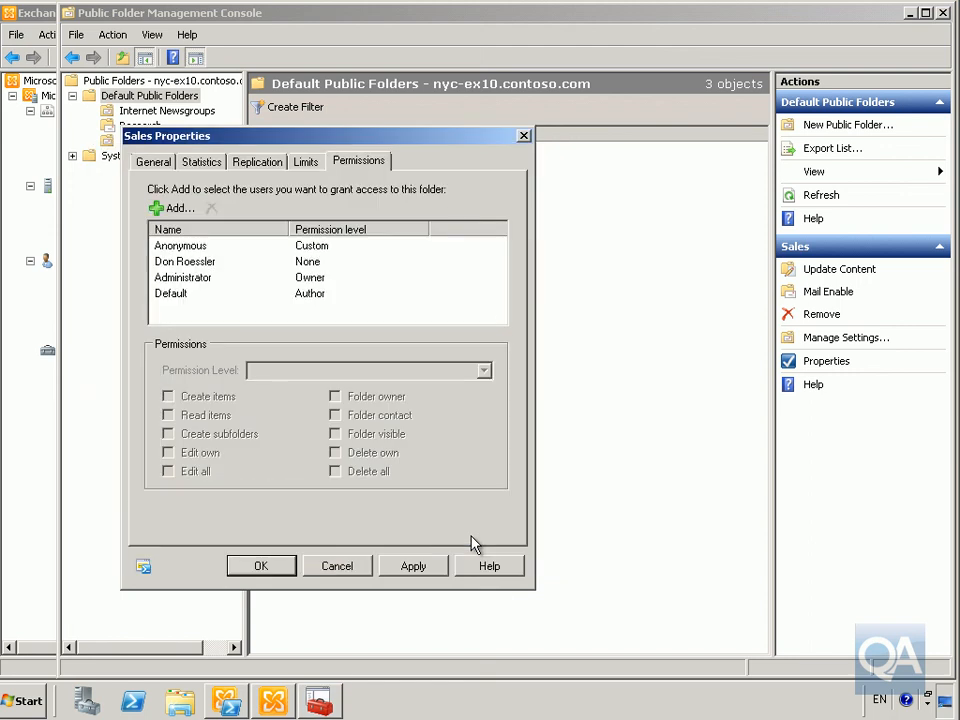
{"action": "left_click", "coordinate": [190, 262]}
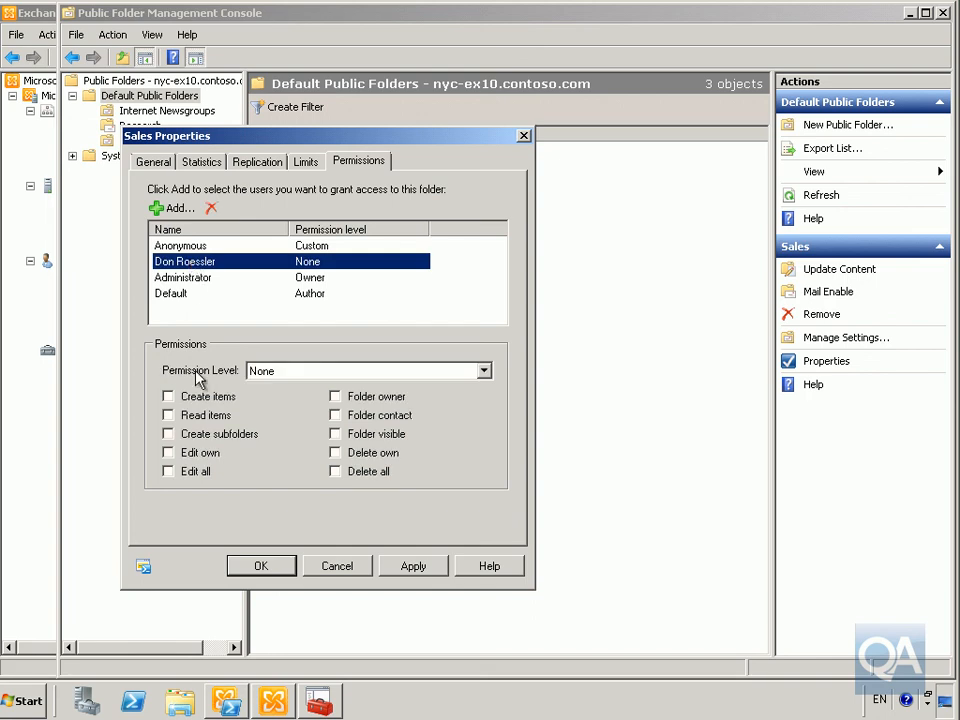
{"action": "left_click", "coordinate": [170, 473]}
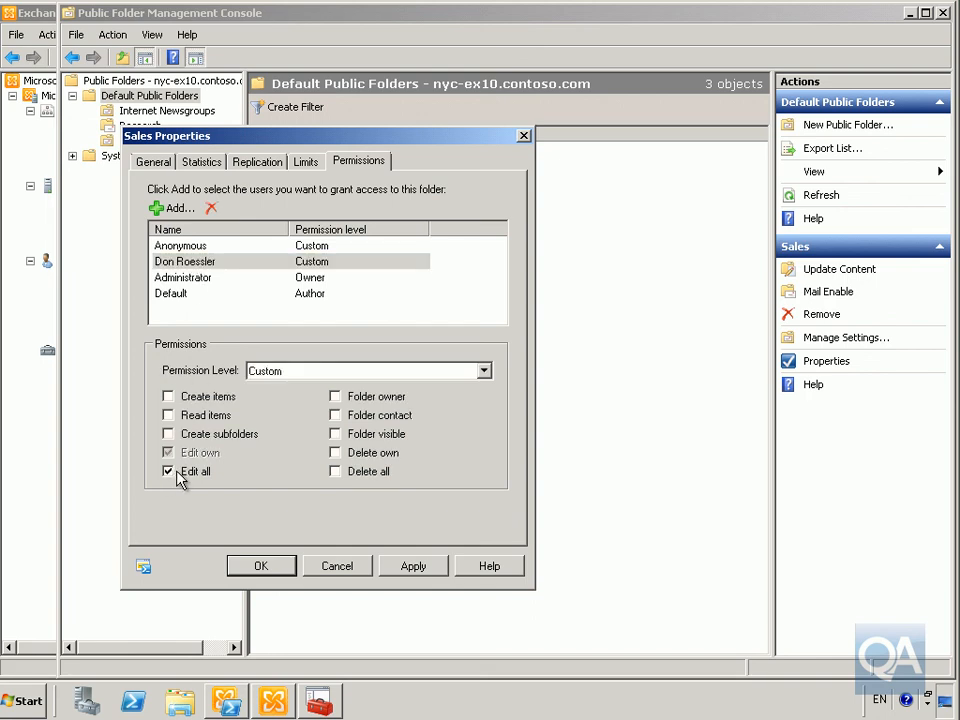
{"action": "left_click", "coordinate": [278, 568]}
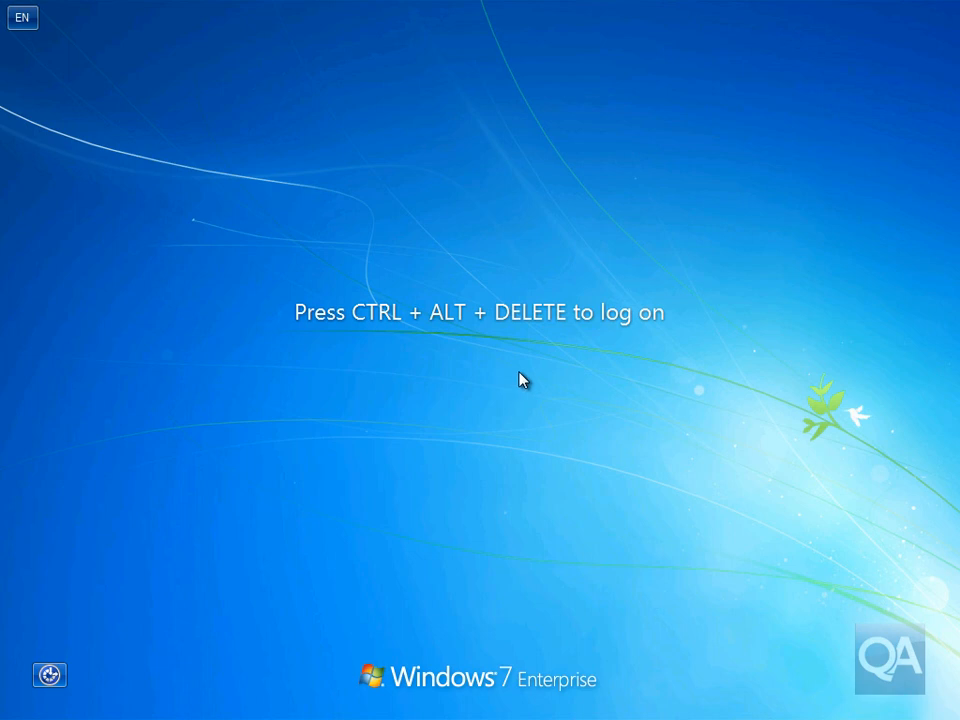
- Log back on to Windows 7 with the account password
{"action": "key", "text": "ctrl+alt+Delete"}
{"action": "type", "text": "Passw0rd"}
{"action": "key", "text": "Return"}
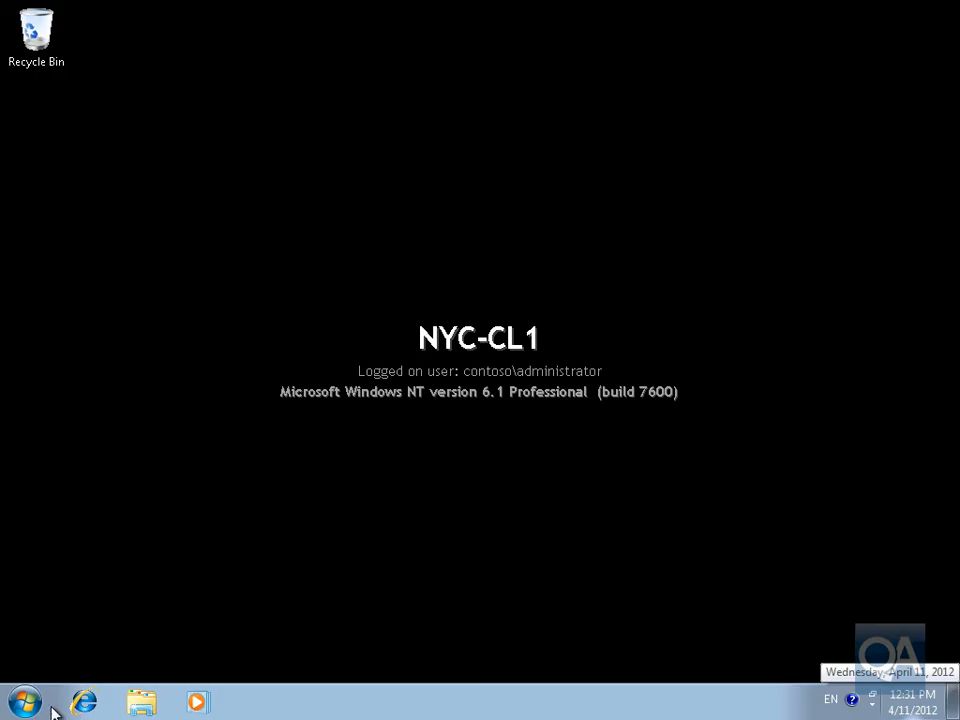
- Start Microsoft Outlook 2010 from All Programs > Microsoft Office
{"action": "left_click", "coordinate": [26, 703]}
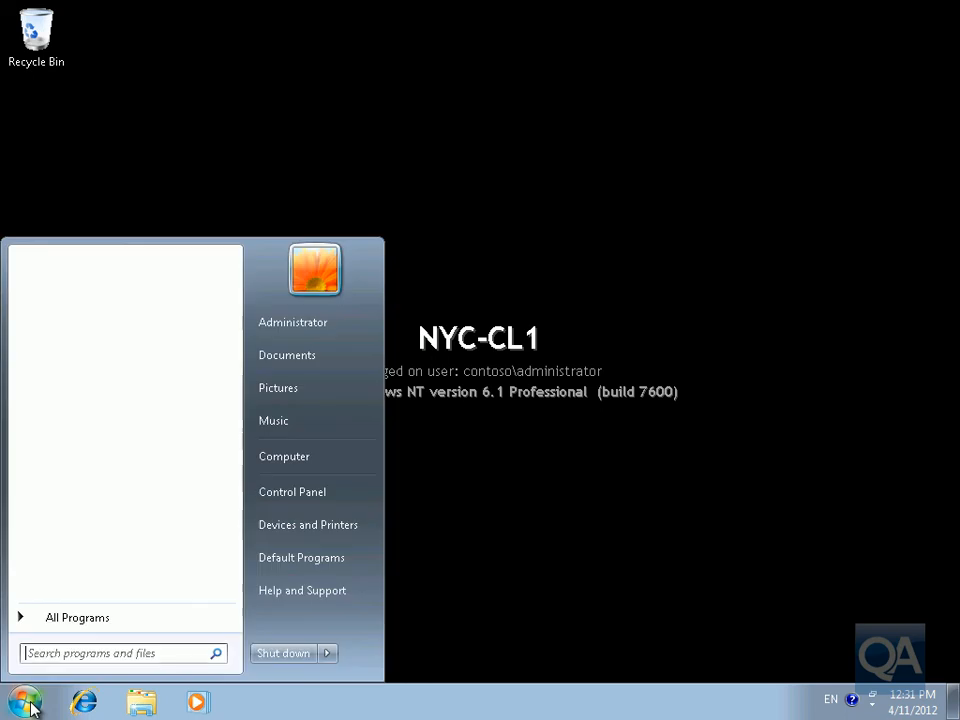
{"action": "left_click", "coordinate": [64, 622]}
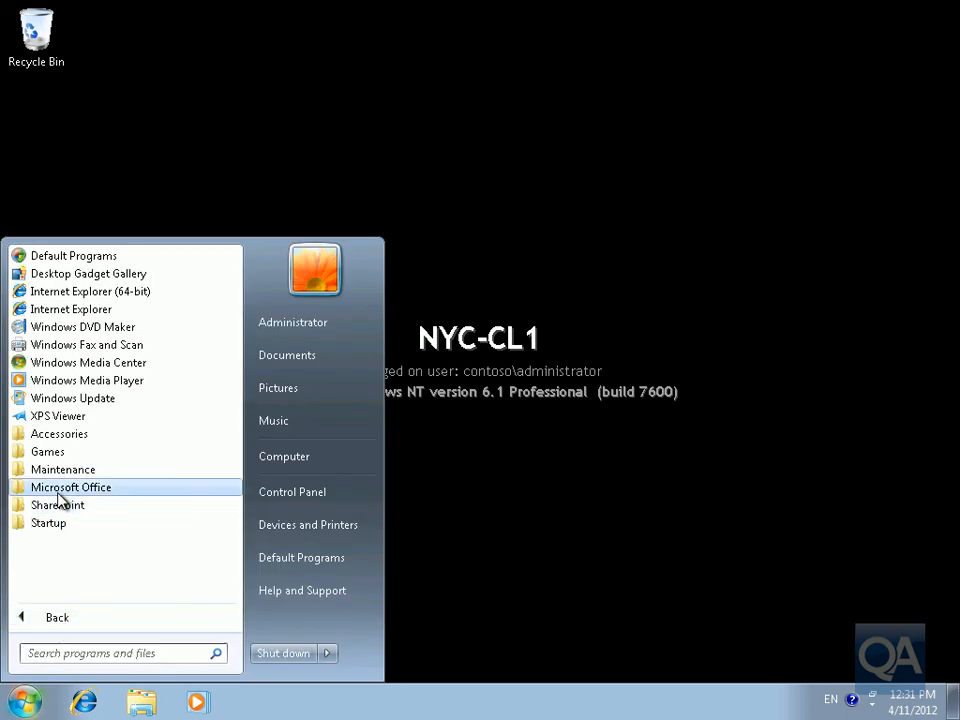
{"action": "left_click", "coordinate": [62, 488]}
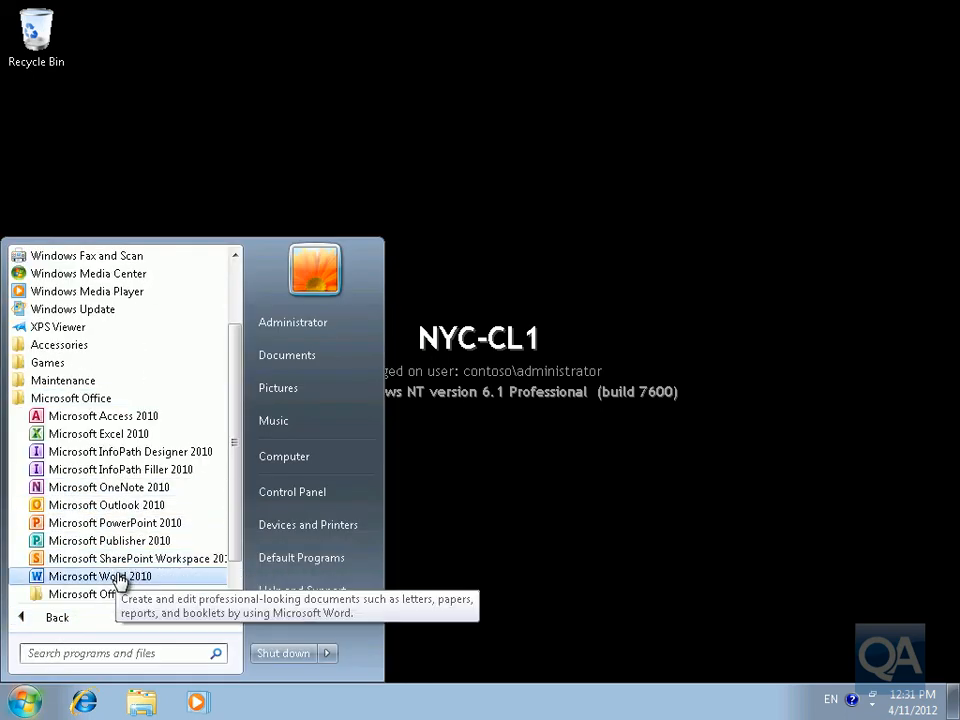
{"action": "left_click", "coordinate": [124, 507]}
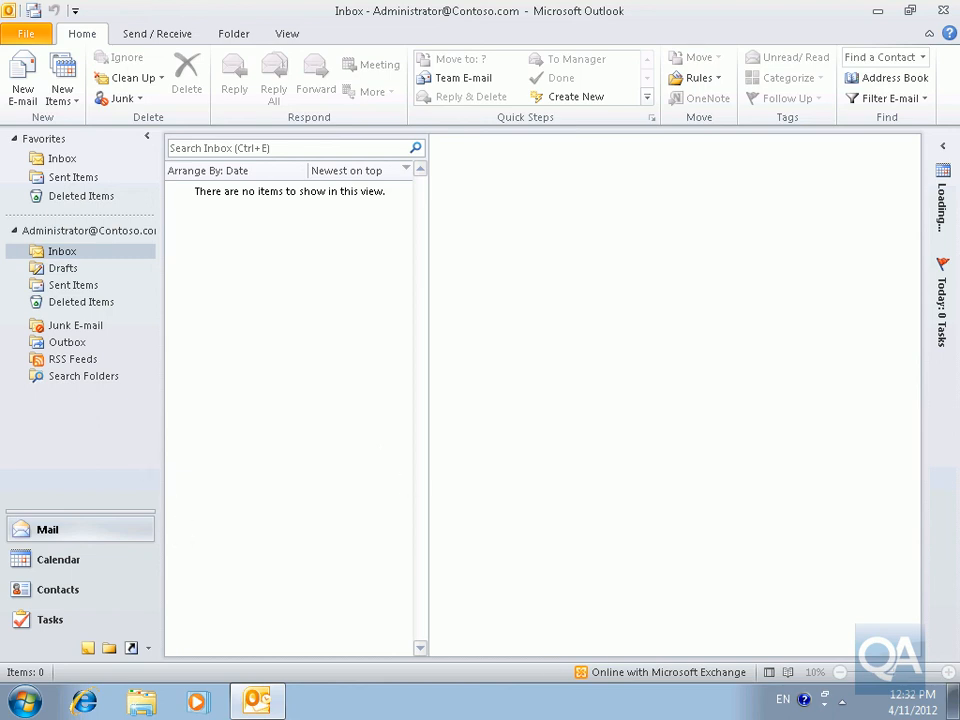
- Show the Folder List and expand Public Folders > All Public Folders to list its subfolders
{"action": "left_click", "coordinate": [108, 648]}
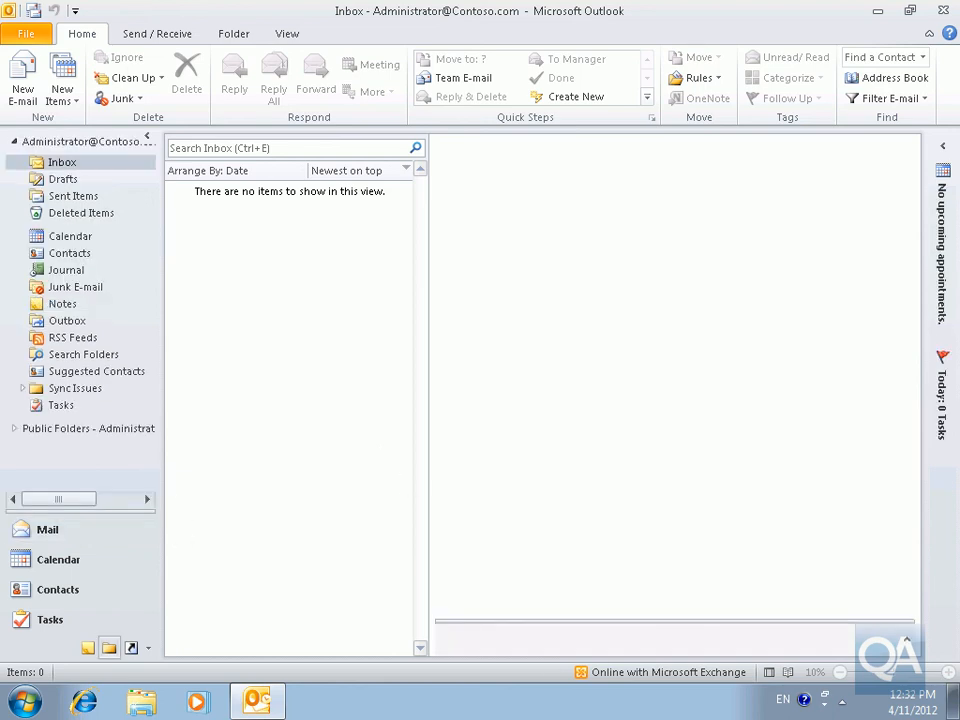
{"action": "left_click", "coordinate": [62, 430]}
{"action": "left_click", "coordinate": [14, 429]}
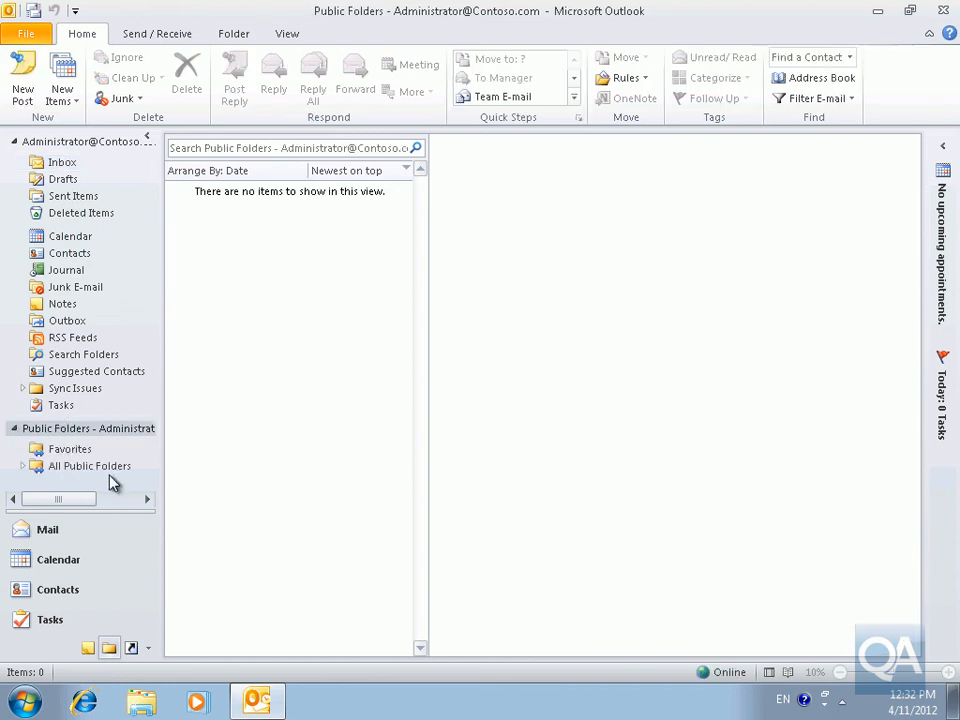
{"action": "left_click", "coordinate": [24, 467]}
{"action": "left_click_drag", "start_coordinate": [146, 424], "coordinate": [145, 449]}
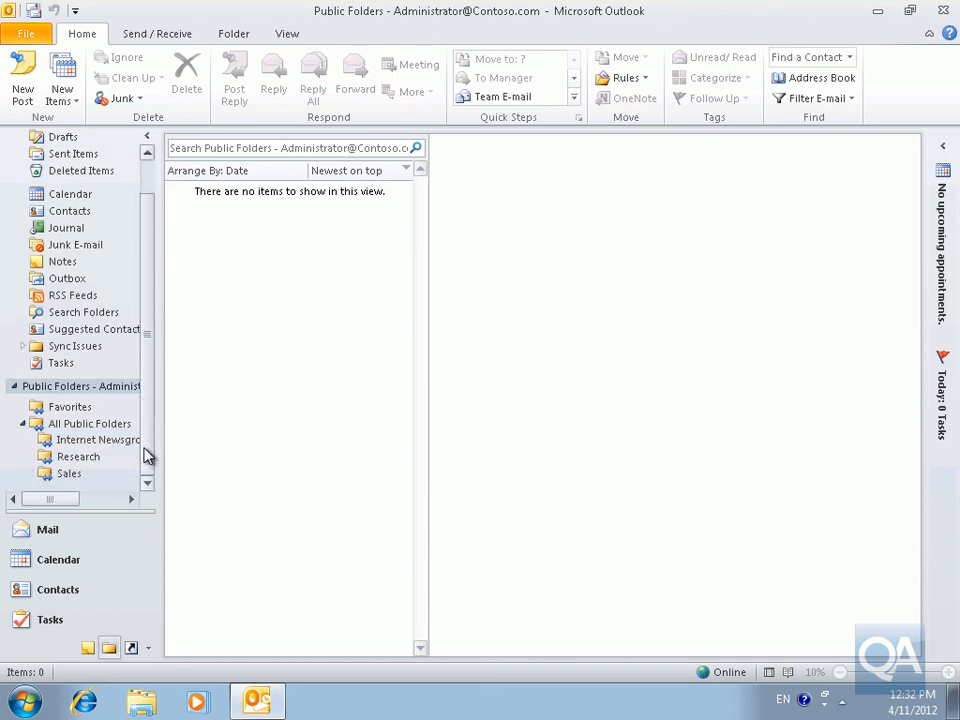
- Check the user's Custom Edit-all permission on Sales, close without changes, and select All Public Folders
{"action": "right_click", "coordinate": [71, 478]}
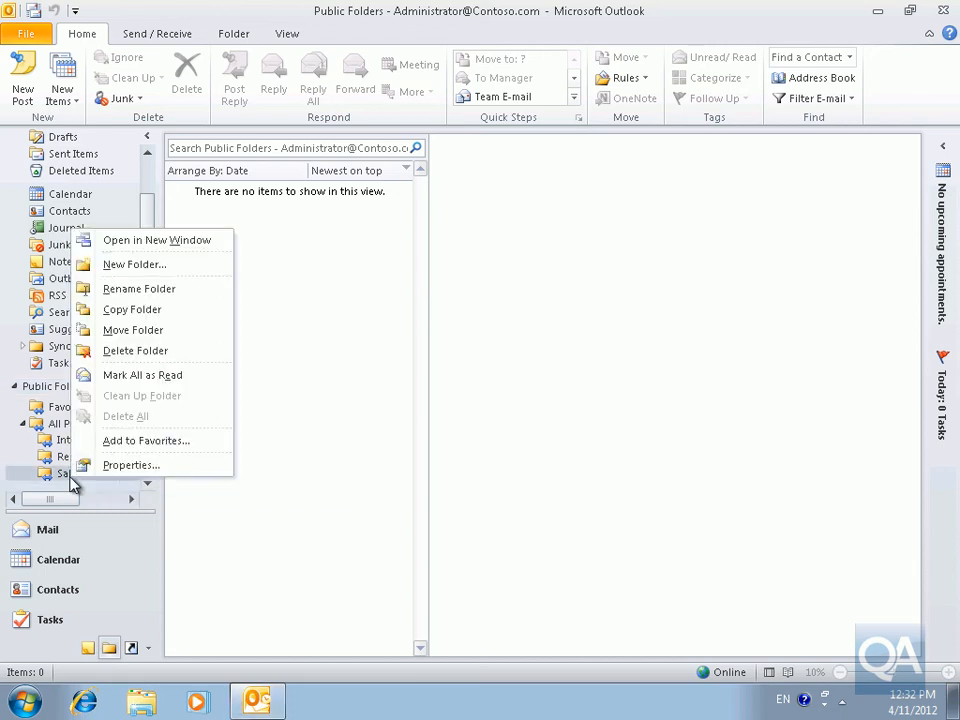
{"action": "left_click", "coordinate": [118, 467]}
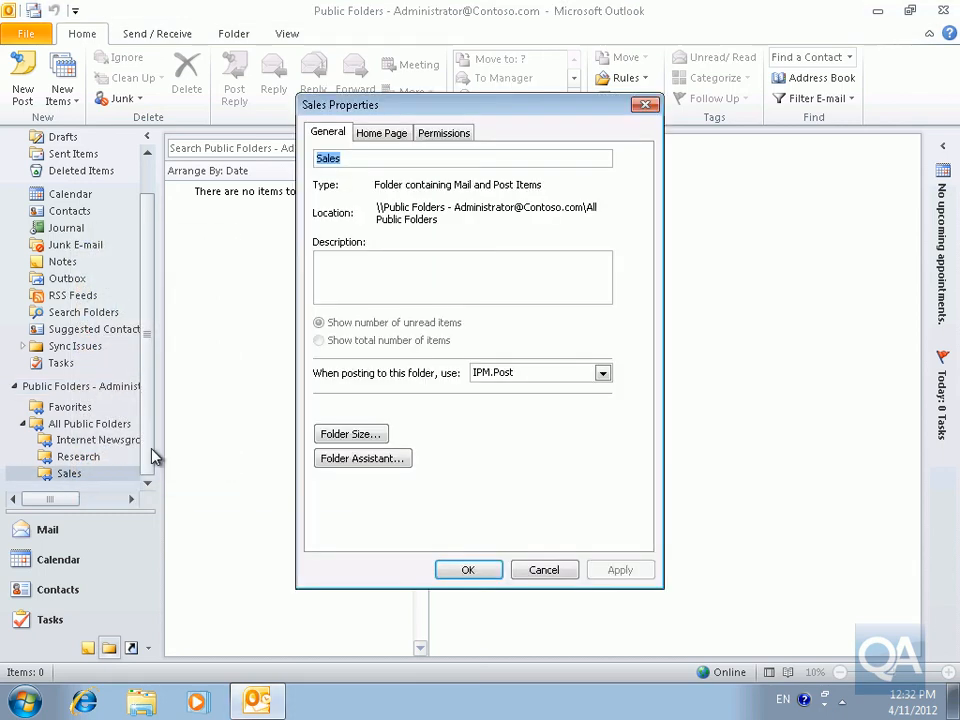
{"action": "left_click", "coordinate": [438, 134]}
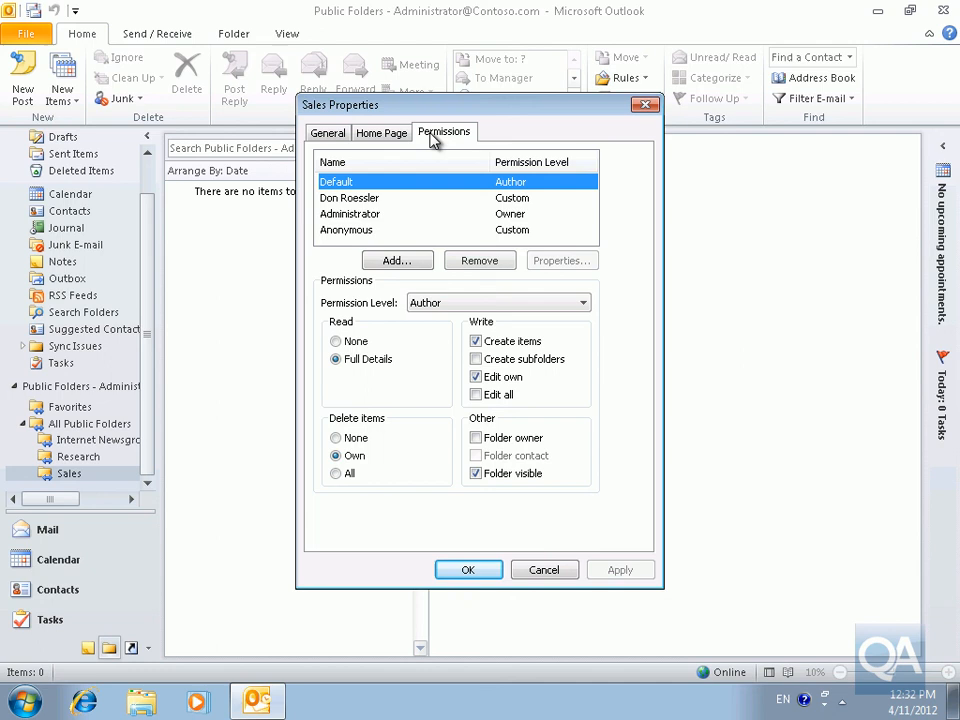
{"action": "left_click", "coordinate": [345, 198]}
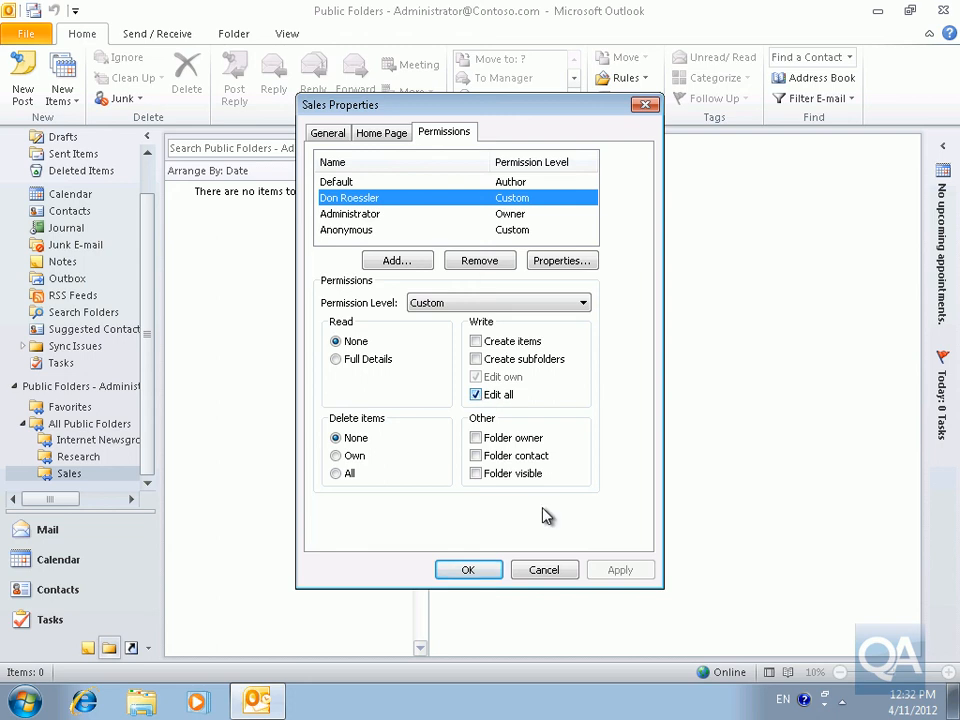
{"action": "left_click", "coordinate": [560, 572]}
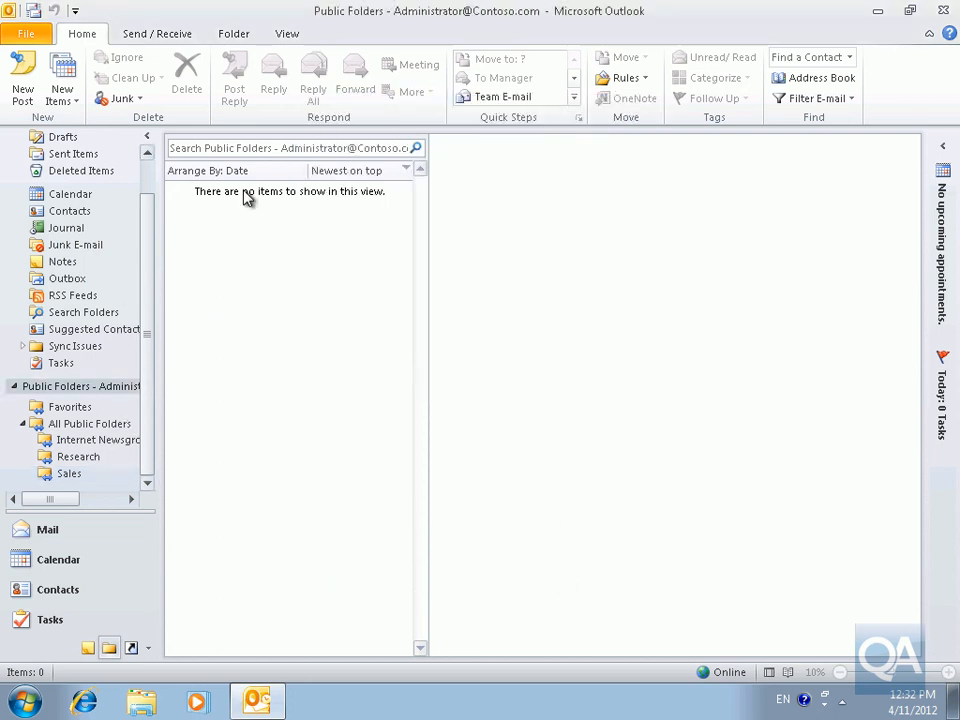
{"action": "left_click", "coordinate": [70, 425]}
- Create a Calendar Items public folder named 'Sales Shared Calendar' under All Public Folders
{"action": "right_click", "coordinate": [72, 430]}
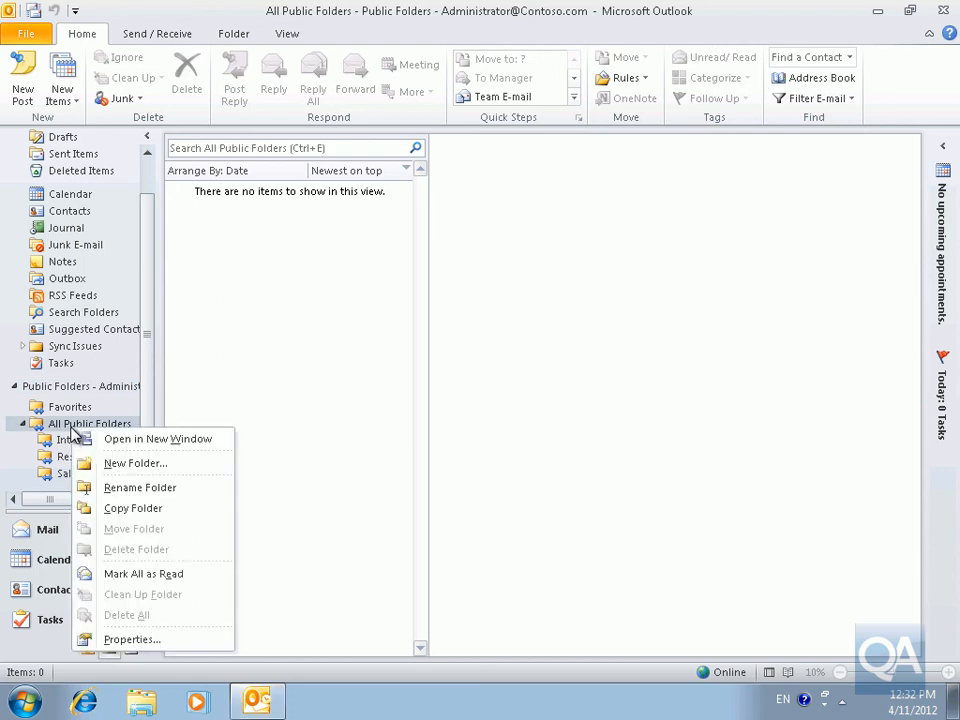
{"action": "left_click", "coordinate": [118, 464]}
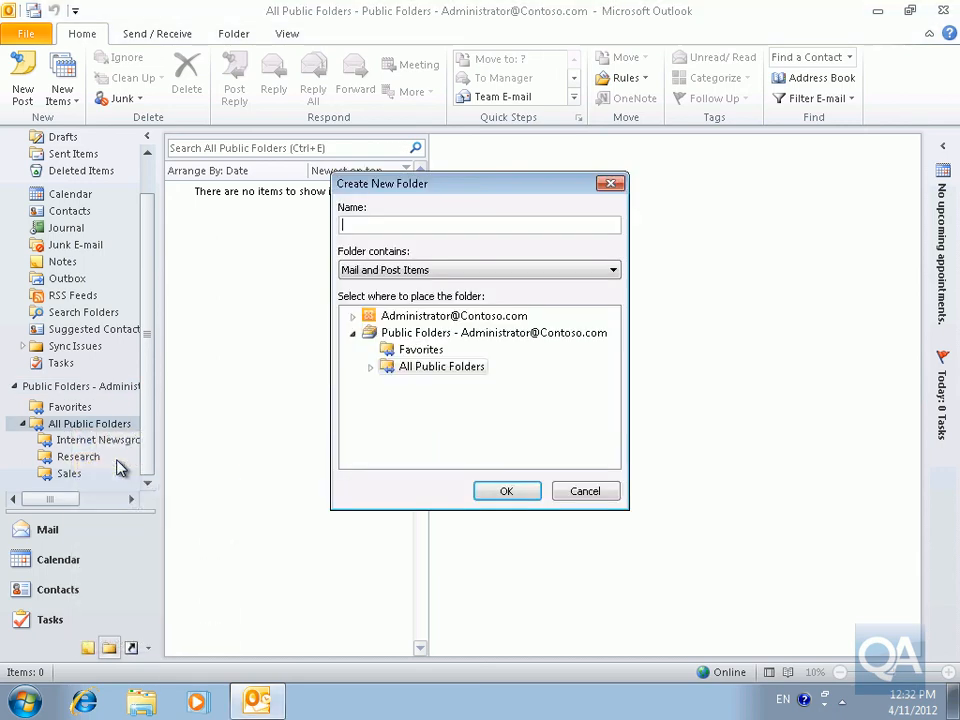
{"action": "left_click", "coordinate": [614, 271]}
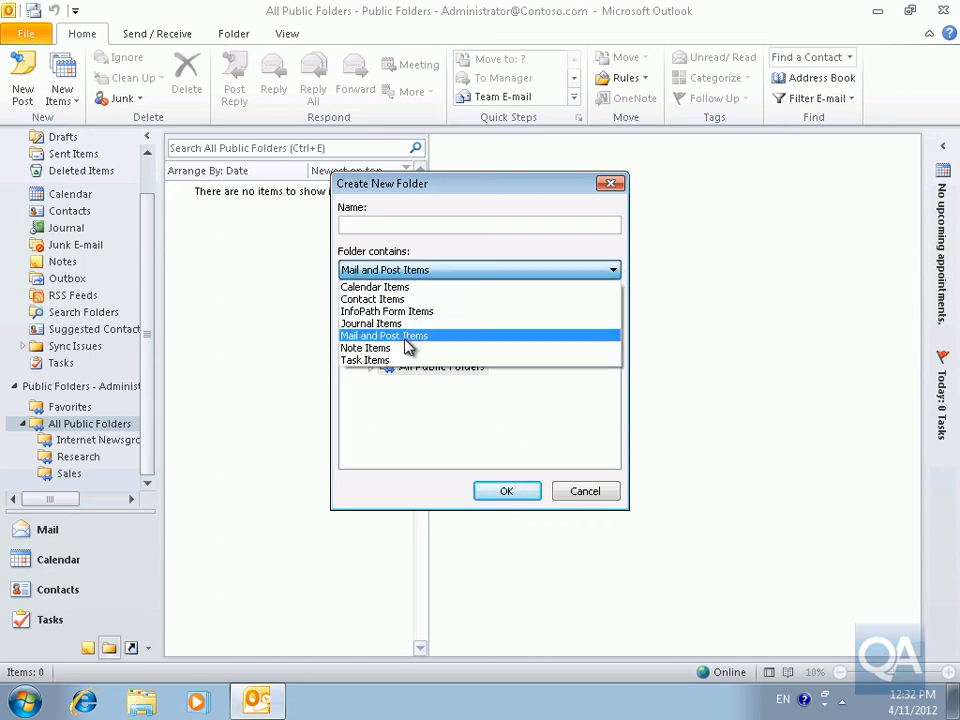
{"action": "left_click", "coordinate": [392, 287]}
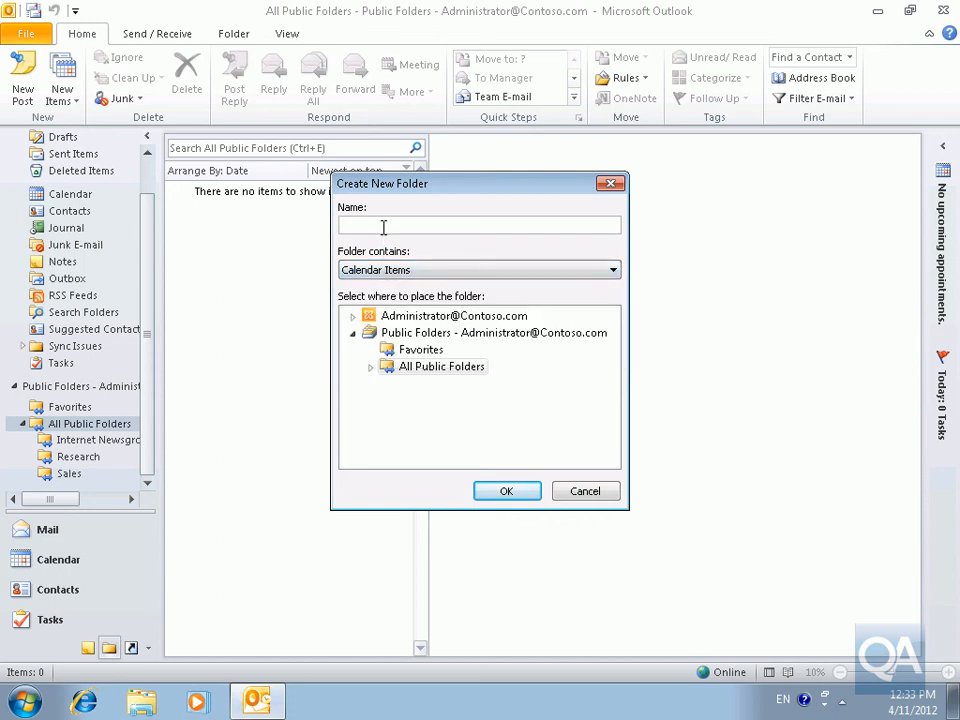
{"action": "type", "text": "Sales Shared Cal"}
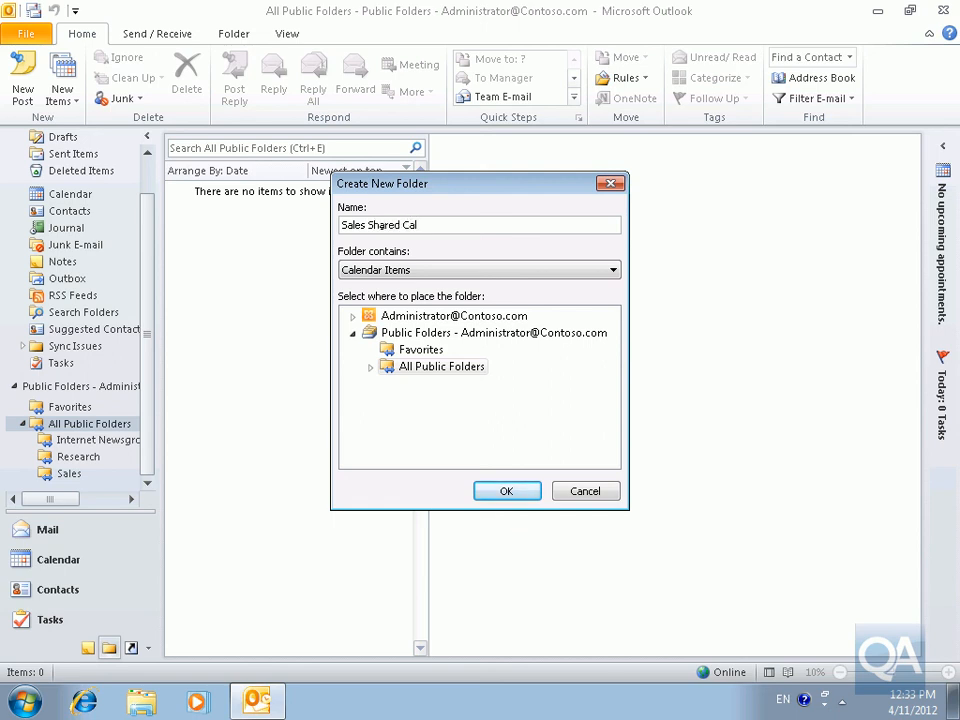
{"action": "type", "text": "endar"}
{"action": "left_click", "coordinate": [521, 488]}
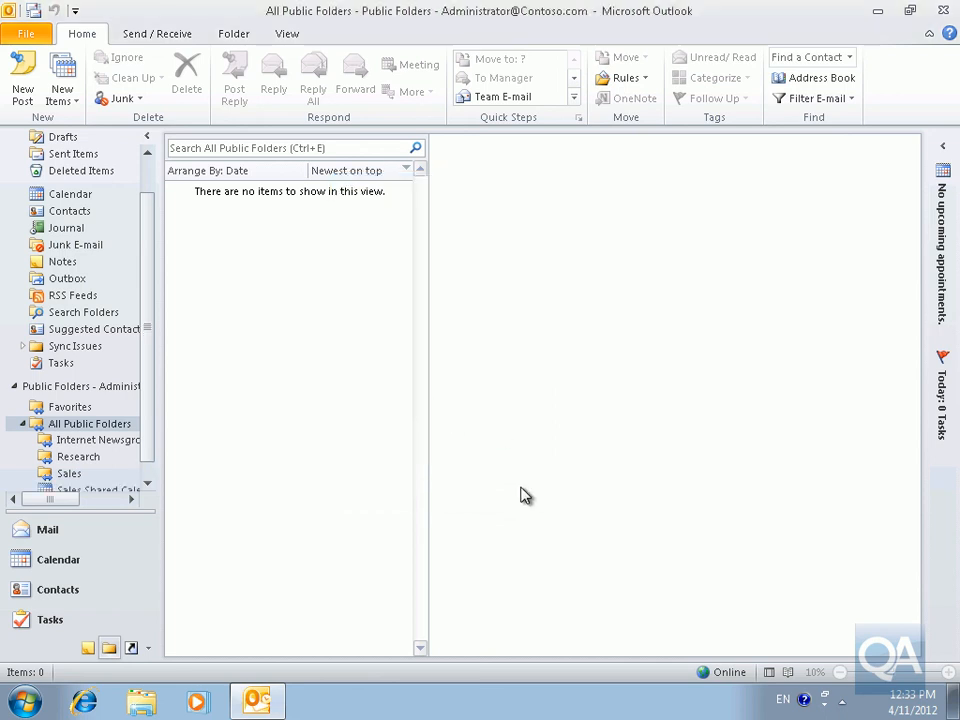
- Create a Task Items public folder named 'IT Tasks' under All Public Folders
{"action": "right_click", "coordinate": [109, 430]}
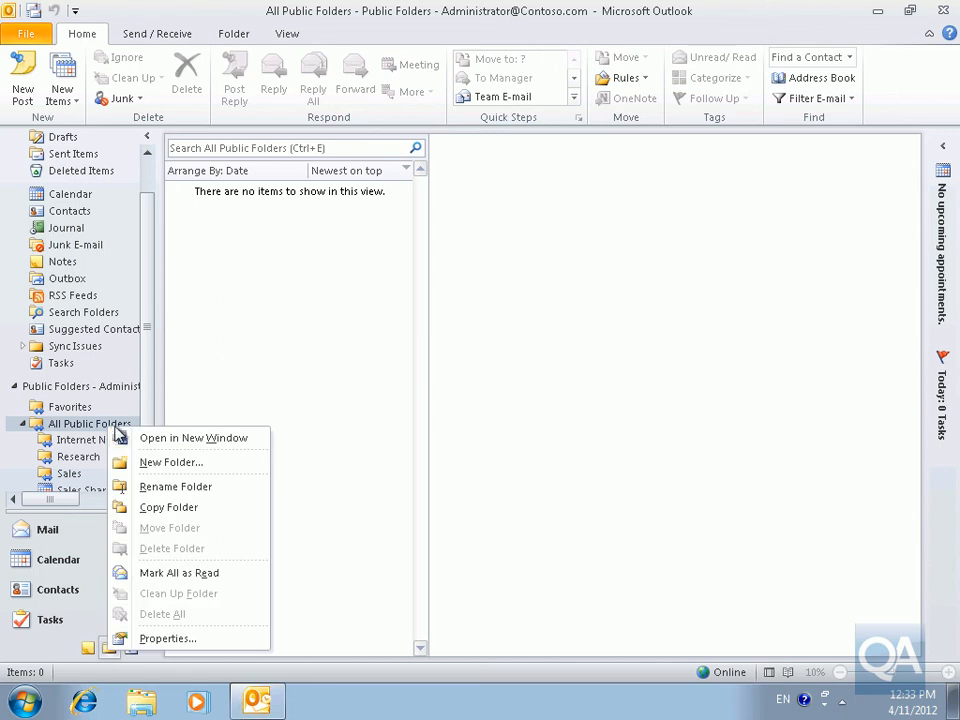
{"action": "left_click", "coordinate": [147, 463]}
{"action": "left_click", "coordinate": [526, 275]}
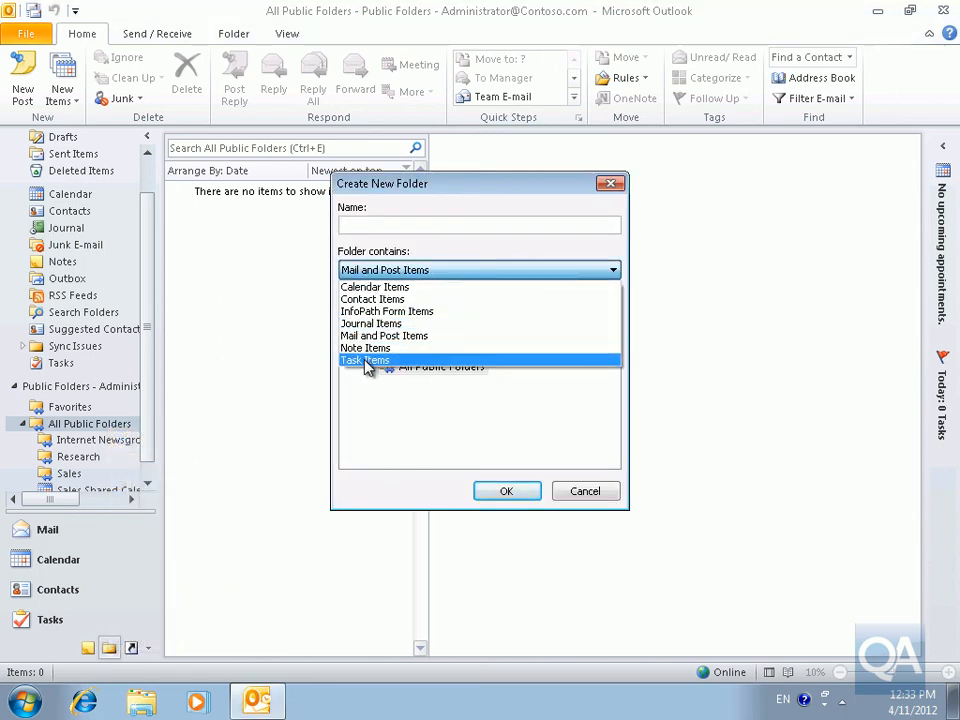
{"action": "left_click", "coordinate": [369, 362]}
{"action": "left_click", "coordinate": [369, 227]}
{"action": "type", "text": "IT Tasks"}
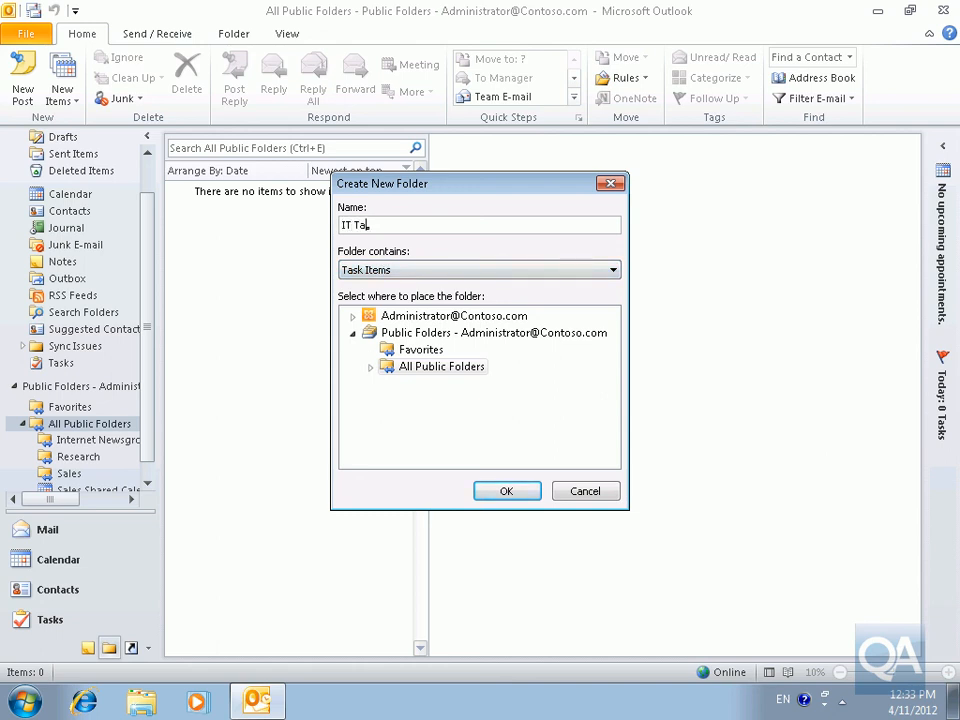
{"action": "left_click", "coordinate": [518, 492]}
{"action": "scroll", "coordinate": [155, 464], "scroll_direction": "down", "scroll_amount": 1}
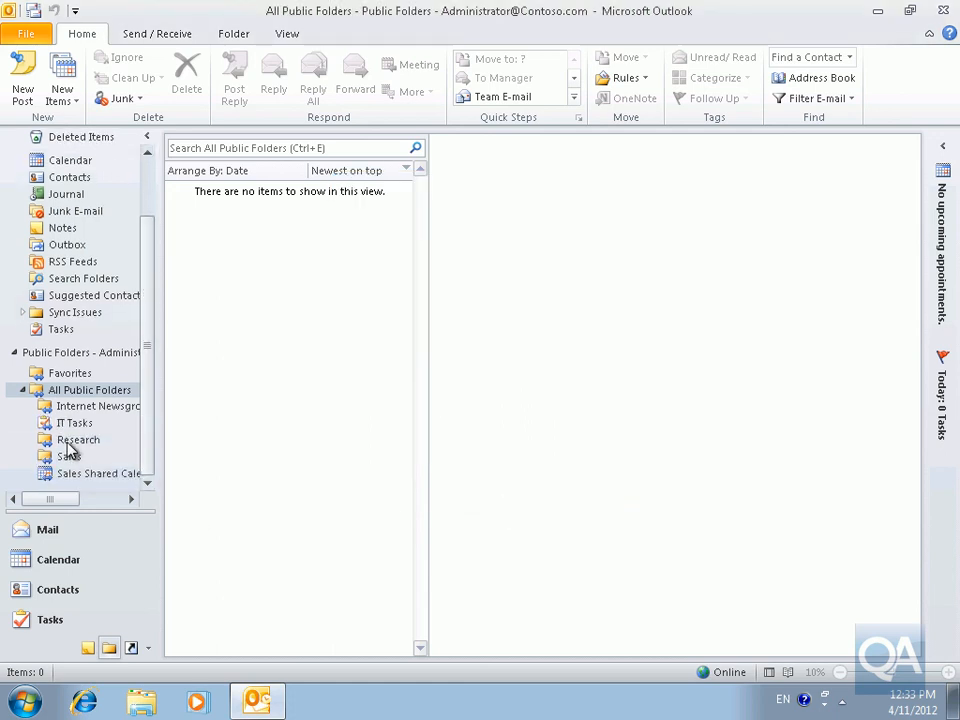